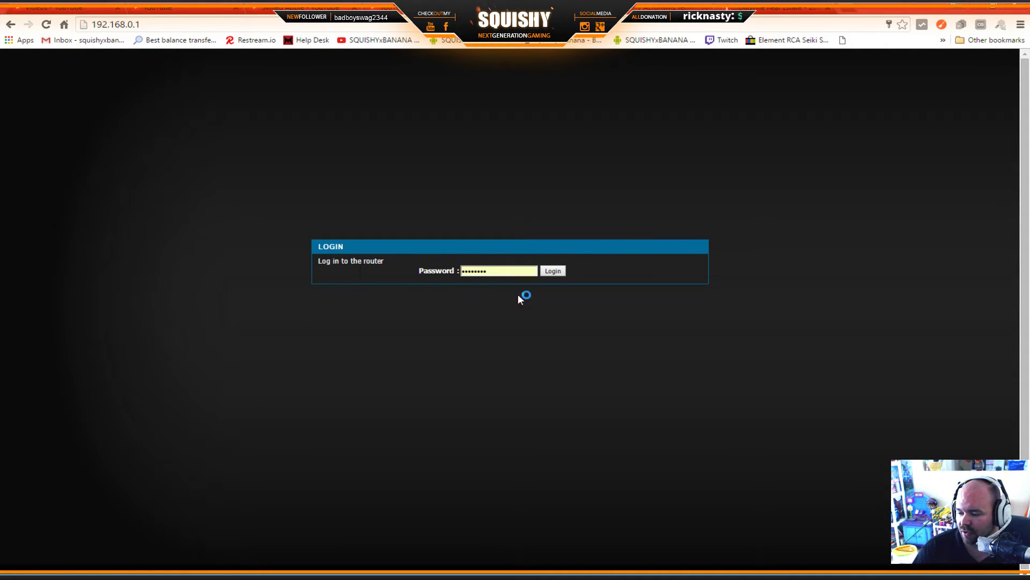
Log in to the DGL-5500 web admin with the router password
{"action": "left_click", "coordinate": [553, 271]}
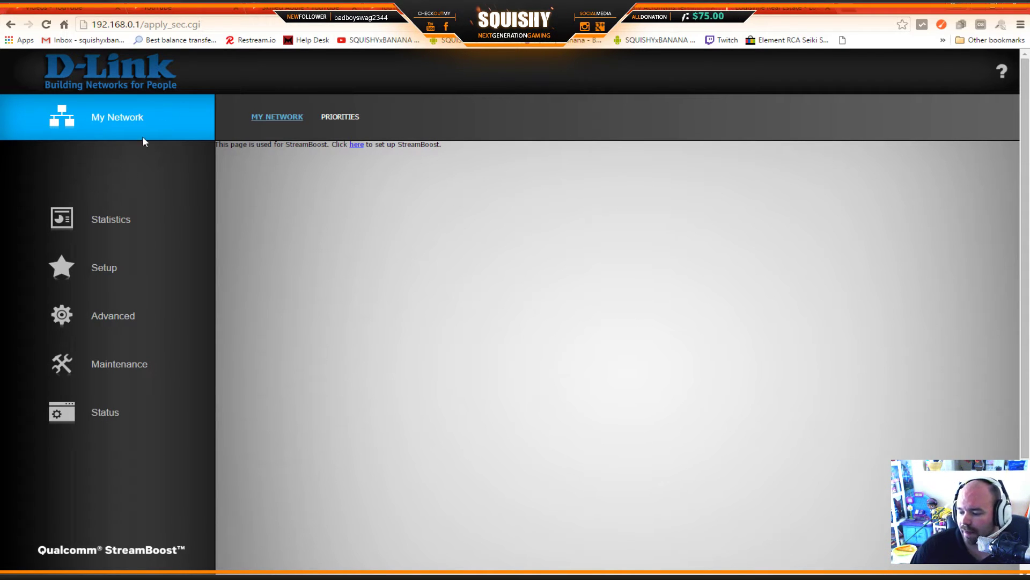
Open the Advanced Server page with media server settings and the virtual servers list
{"action": "left_click", "coordinate": [112, 324]}
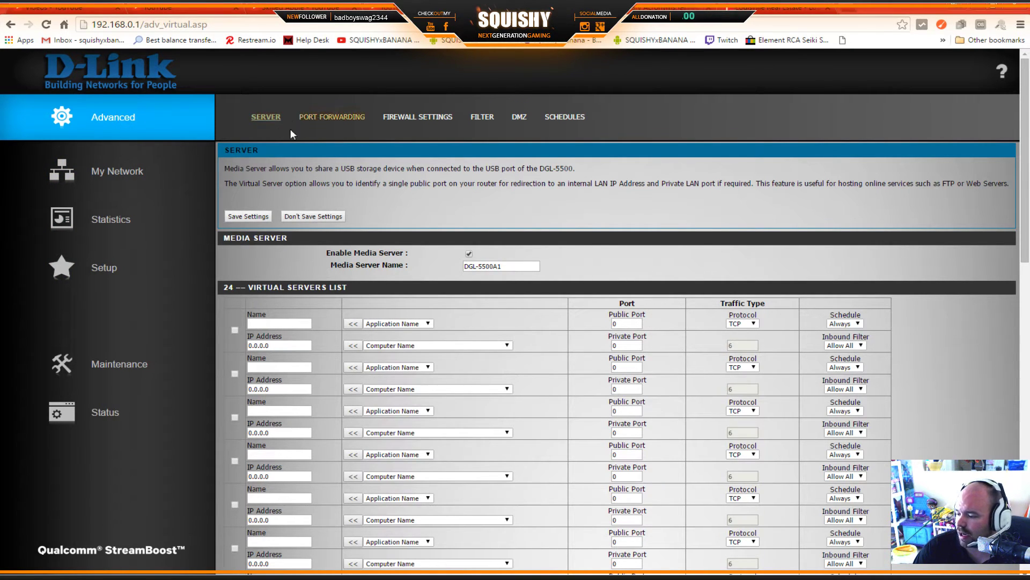
Go through Port Forwarding to the DMZ page showing DMZ Host at 192.168.0.169
{"action": "left_click", "coordinate": [336, 118]}
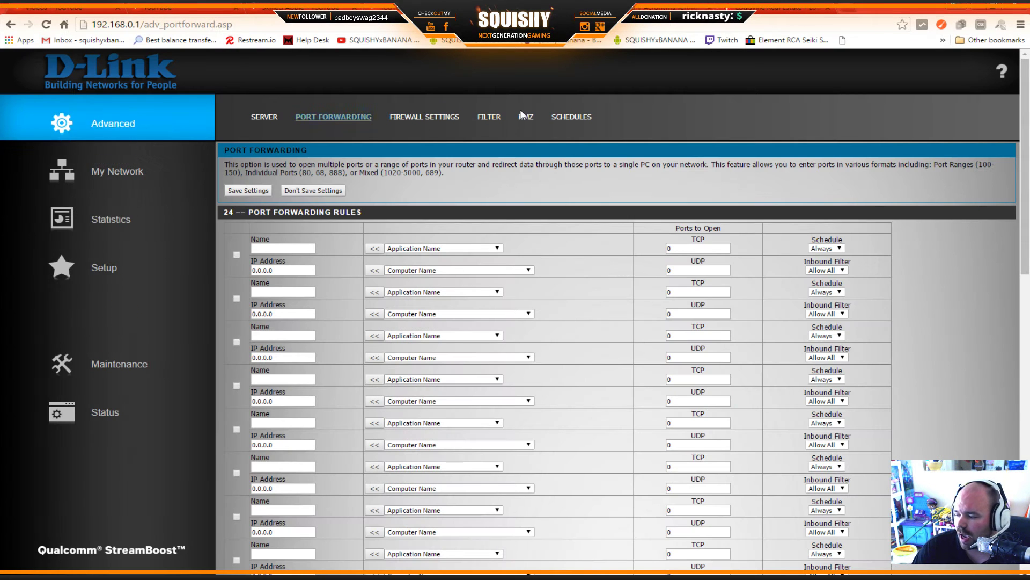
{"action": "left_click", "coordinate": [528, 116]}
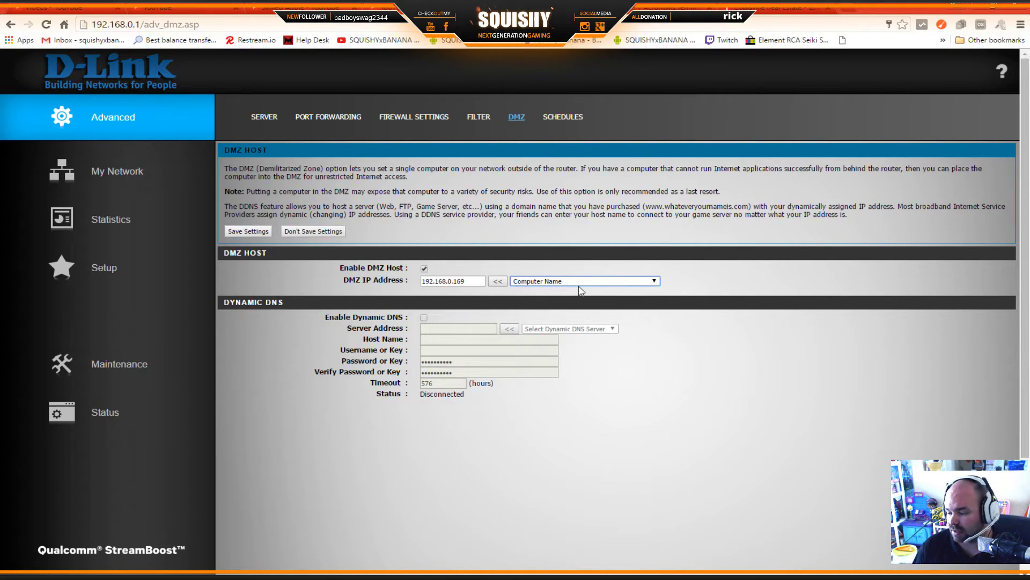
Show the Port Forwarding page with its 24 empty rules
{"action": "left_click", "coordinate": [577, 237]}
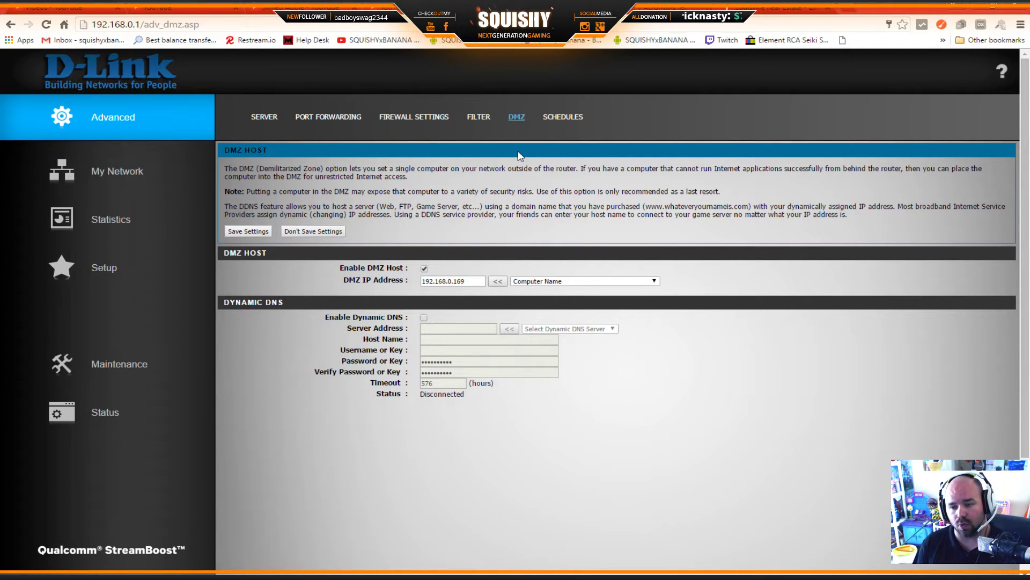
{"action": "left_click", "coordinate": [342, 119]}
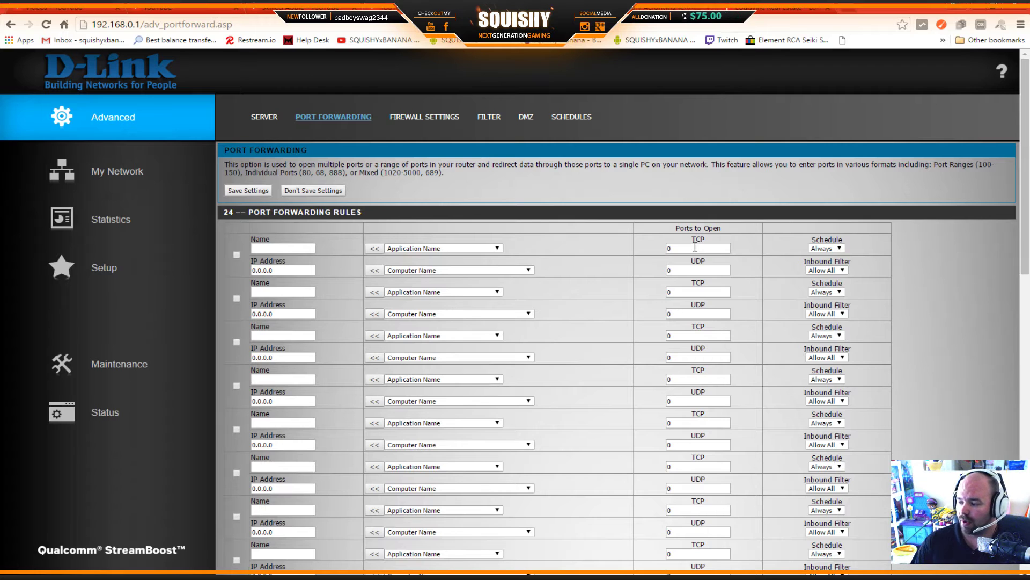
View the Schedules page briefly, then return to the DMZ settings
{"action": "left_click", "coordinate": [535, 120]}
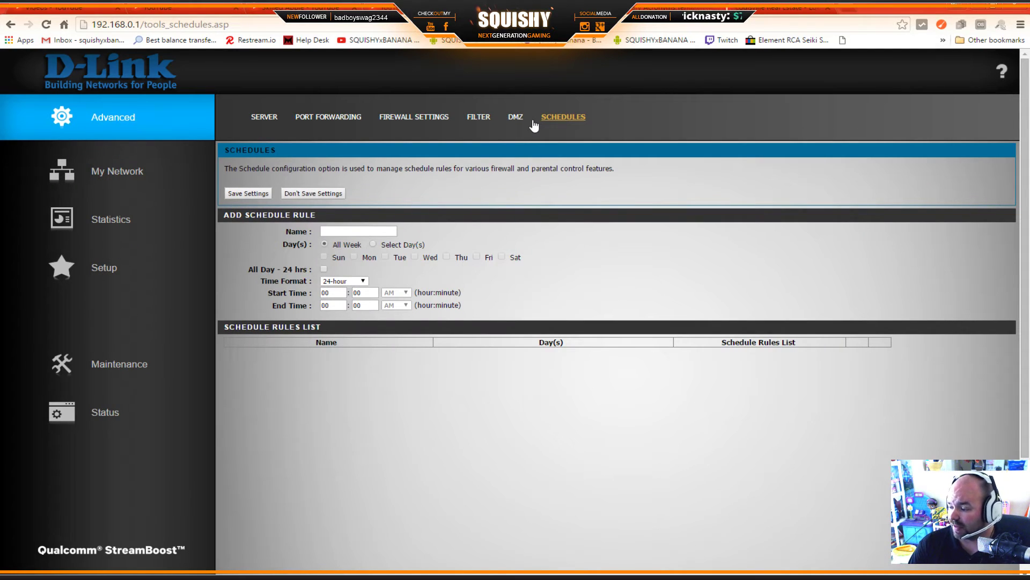
{"action": "left_click", "coordinate": [515, 119]}
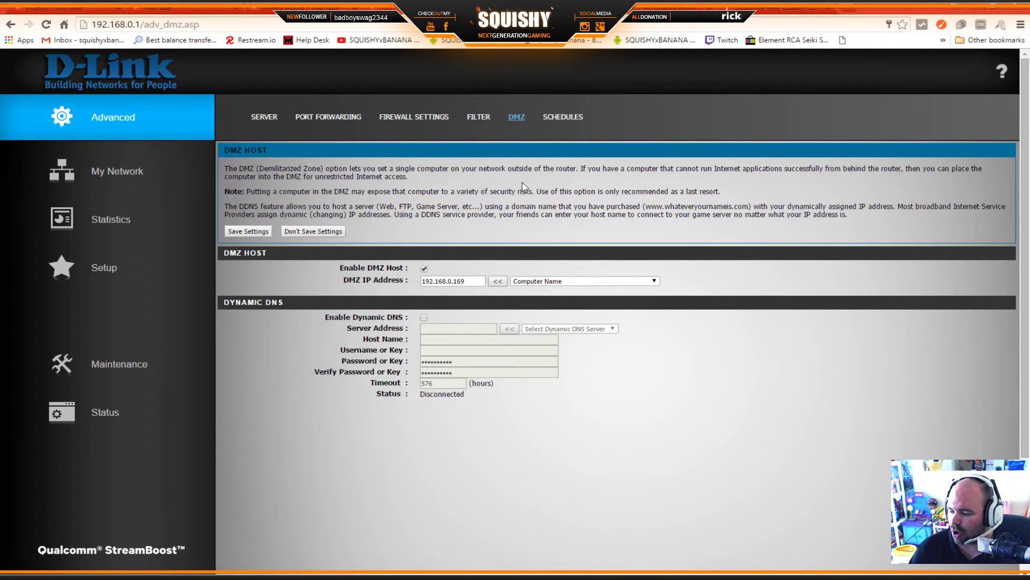
Enable DMZ Host for 192.168.0.169 and start a new Google browser tab
{"action": "left_click", "coordinate": [424, 267]}
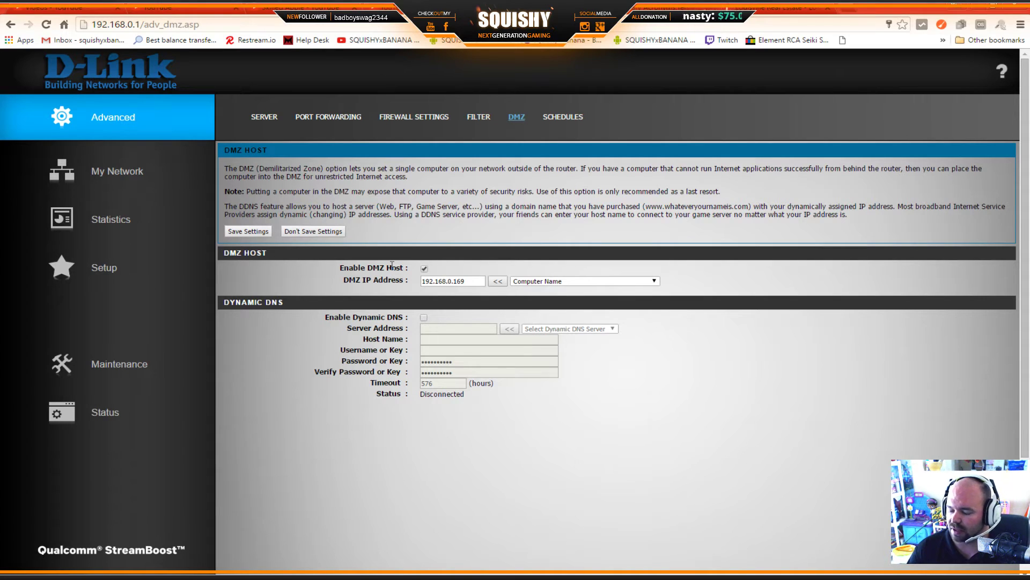
{"action": "double_click", "coordinate": [460, 282]}
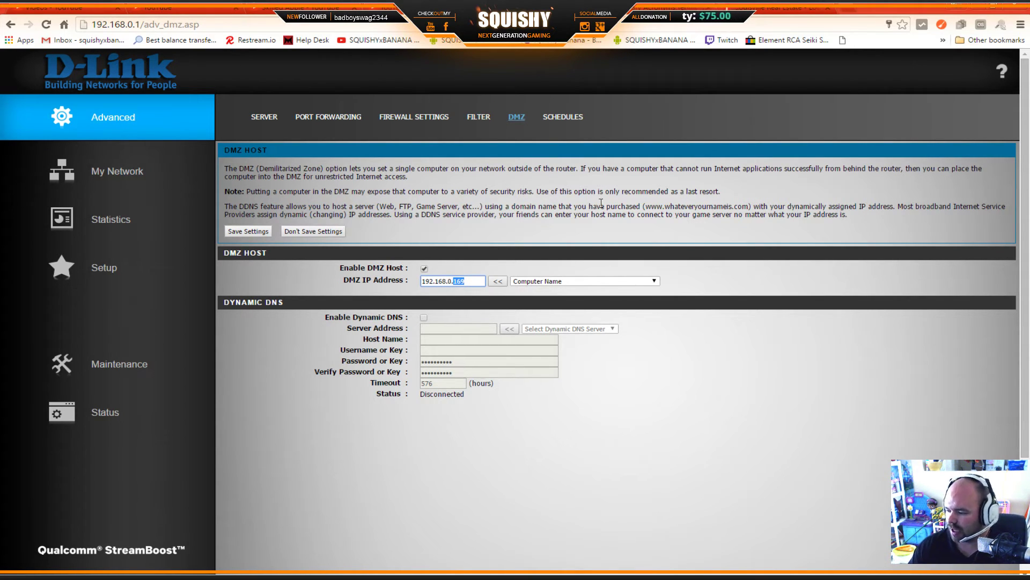
{"action": "left_click", "coordinate": [701, 229]}
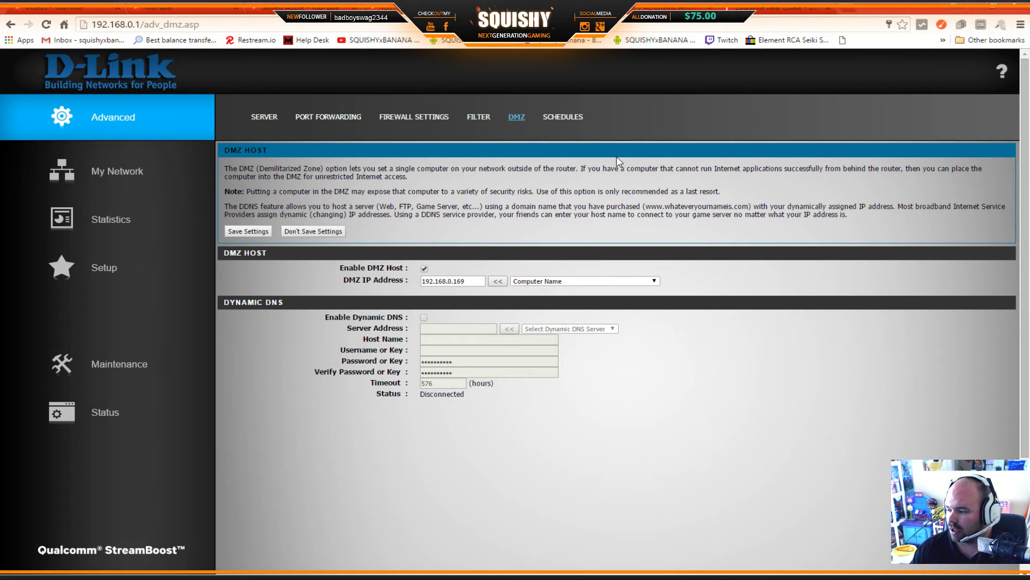
{"action": "left_click", "coordinate": [856, 11]}
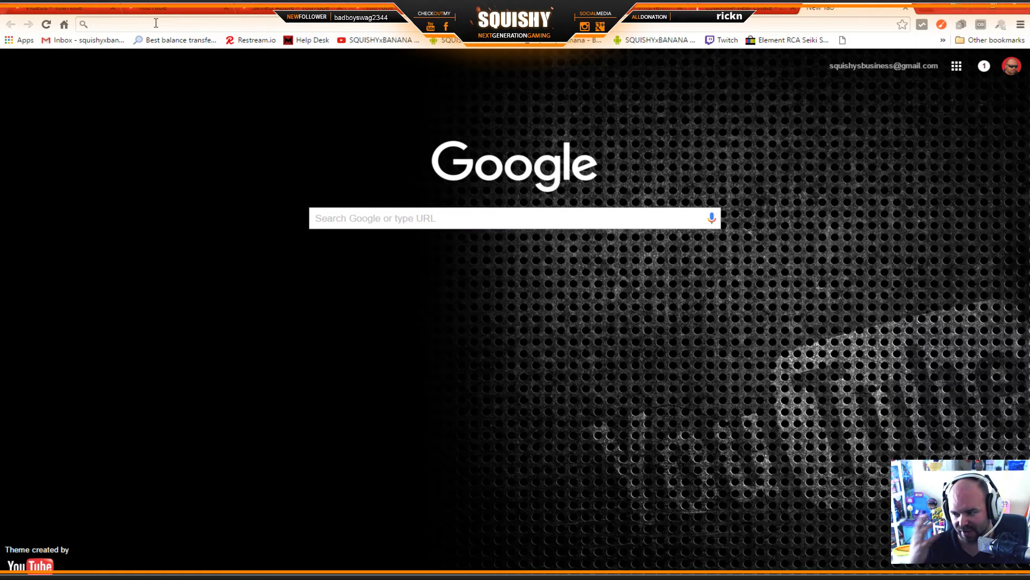
Search Google for 'xbox one ports' to find the TCP and UDP port lists
{"action": "type", "text": "xbox one po"}
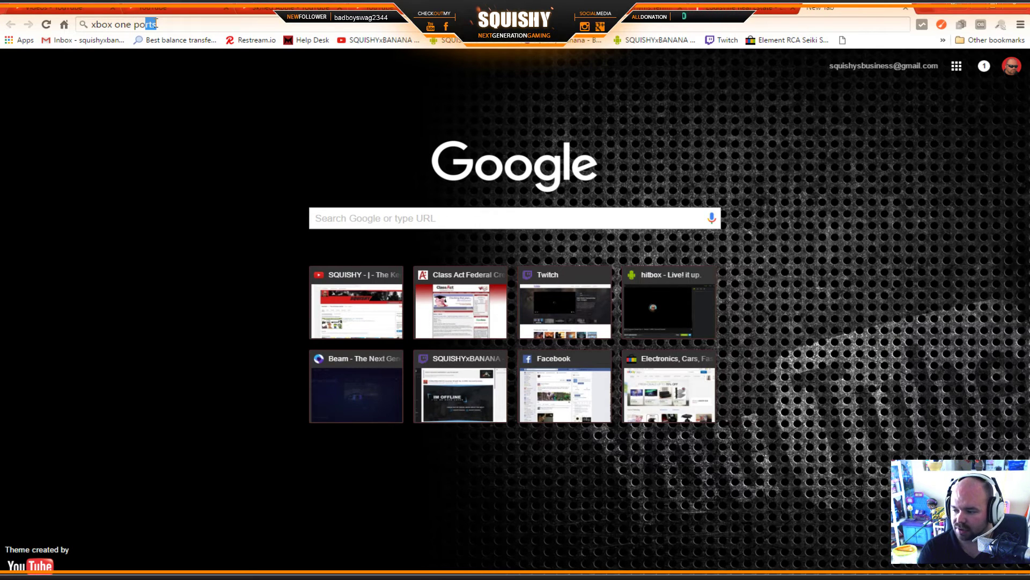
{"action": "key", "text": "Return"}
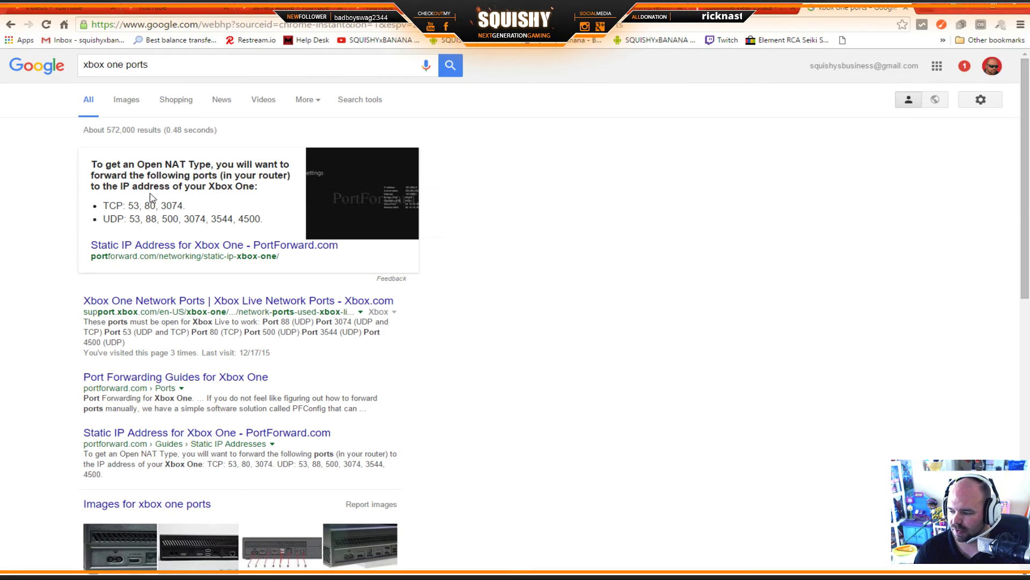
{"action": "double_click", "coordinate": [105, 206]}
{"action": "double_click", "coordinate": [110, 219]}
Select the TCP ports 53, 80, 3074 and return to the router tab
{"action": "left_click_drag", "start_coordinate": [128, 206], "coordinate": [189, 208]}
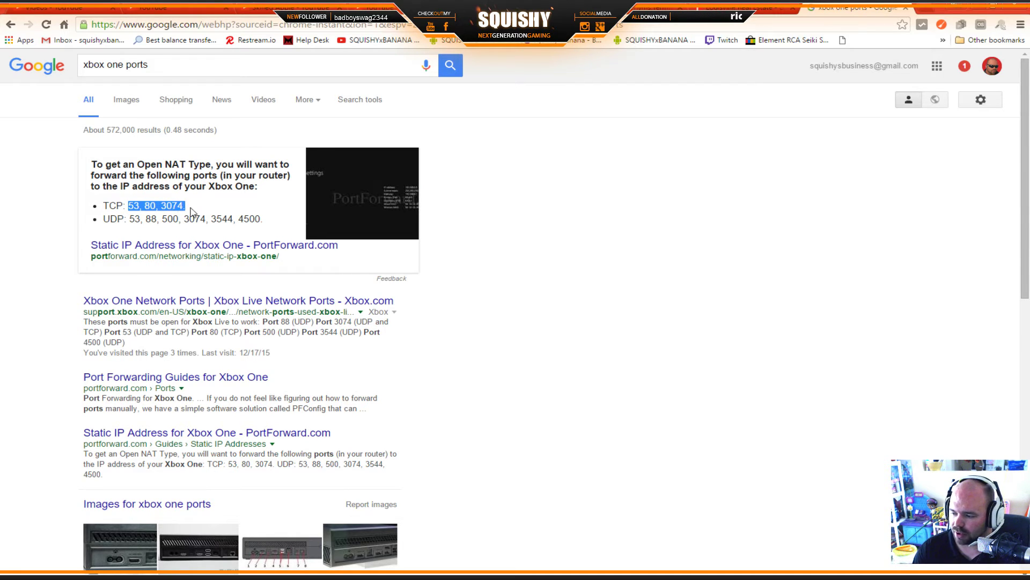
{"action": "left_click", "coordinate": [193, 212]}
{"action": "left_click_drag", "start_coordinate": [182, 205], "coordinate": [130, 207]}
{"action": "key", "text": "ctrl+c"}
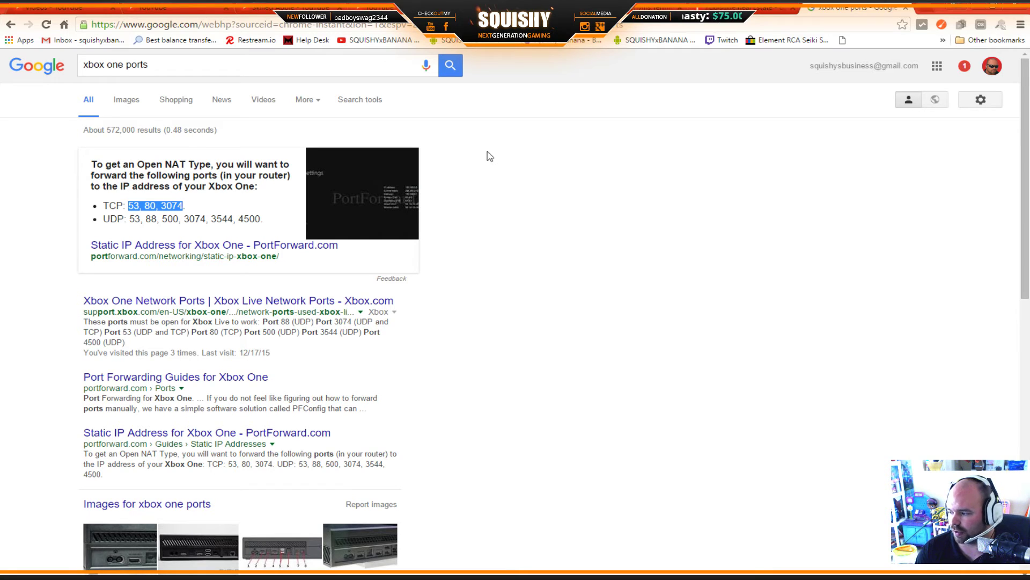
{"action": "key", "text": "ctrl+shift+Tab"}
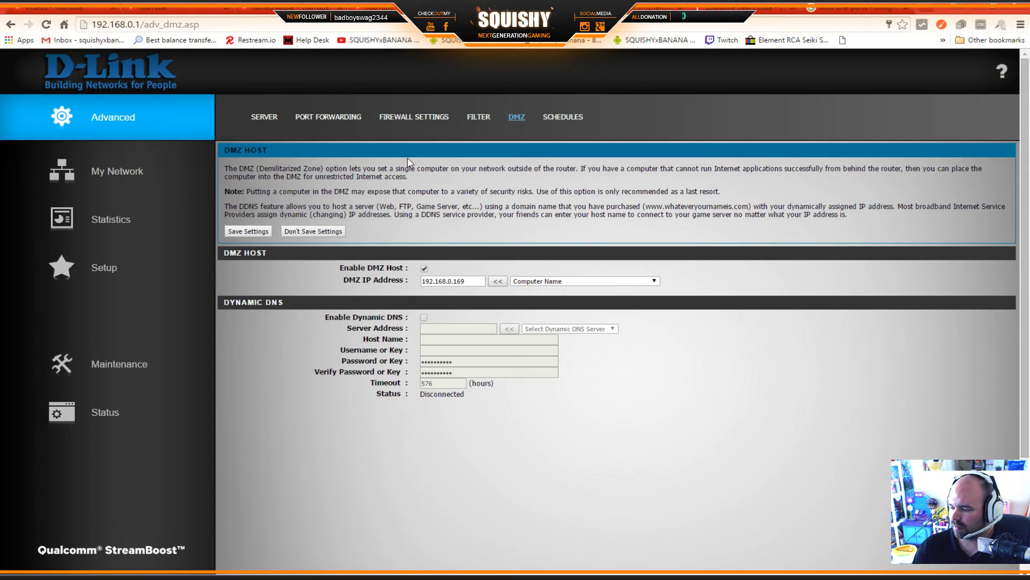
Enable the first port forwarding rule and name it xb1
{"action": "left_click", "coordinate": [330, 118]}
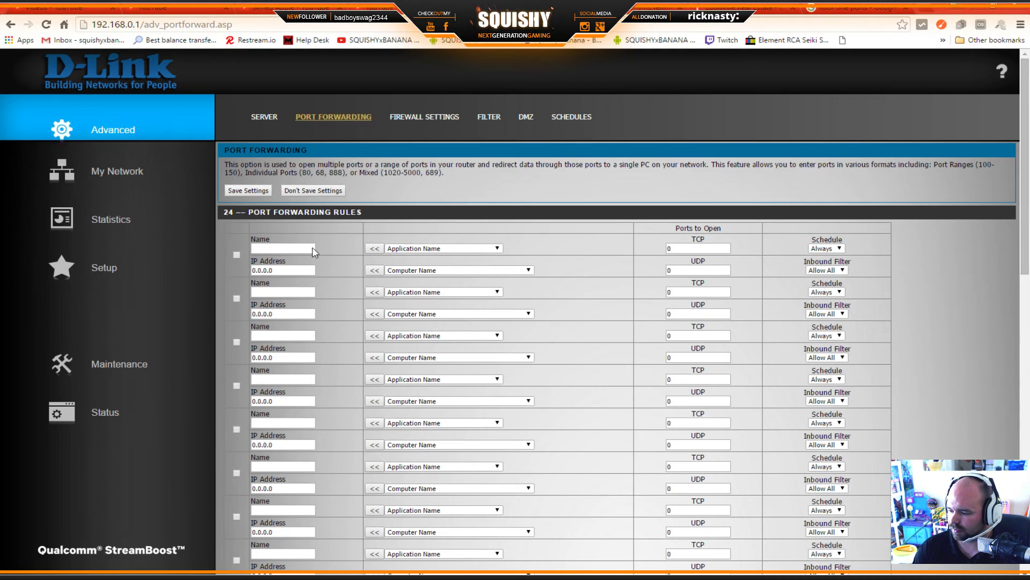
{"action": "left_click", "coordinate": [236, 256]}
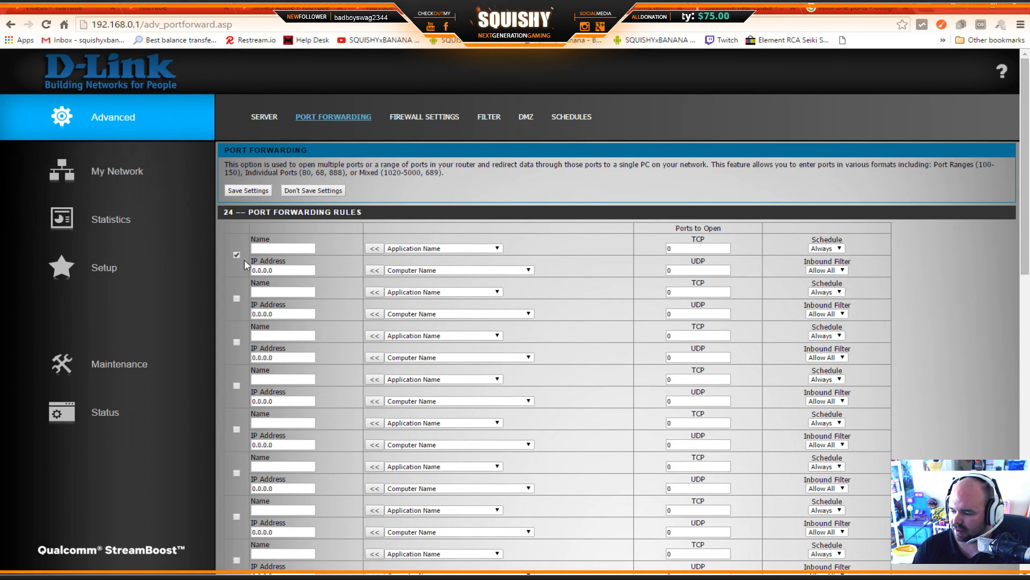
{"action": "left_click", "coordinate": [267, 249]}
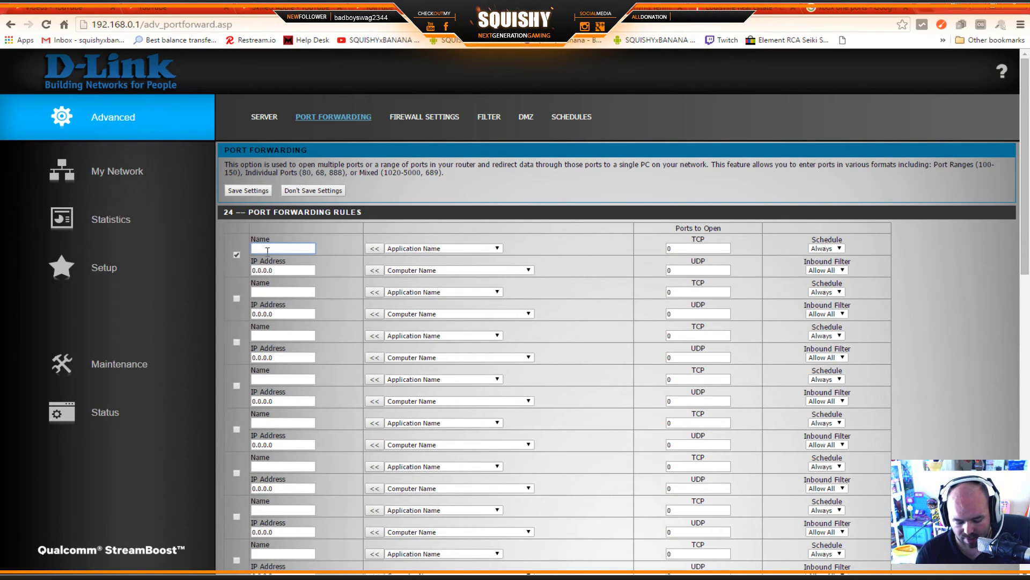
{"action": "type", "text": "xb1"}
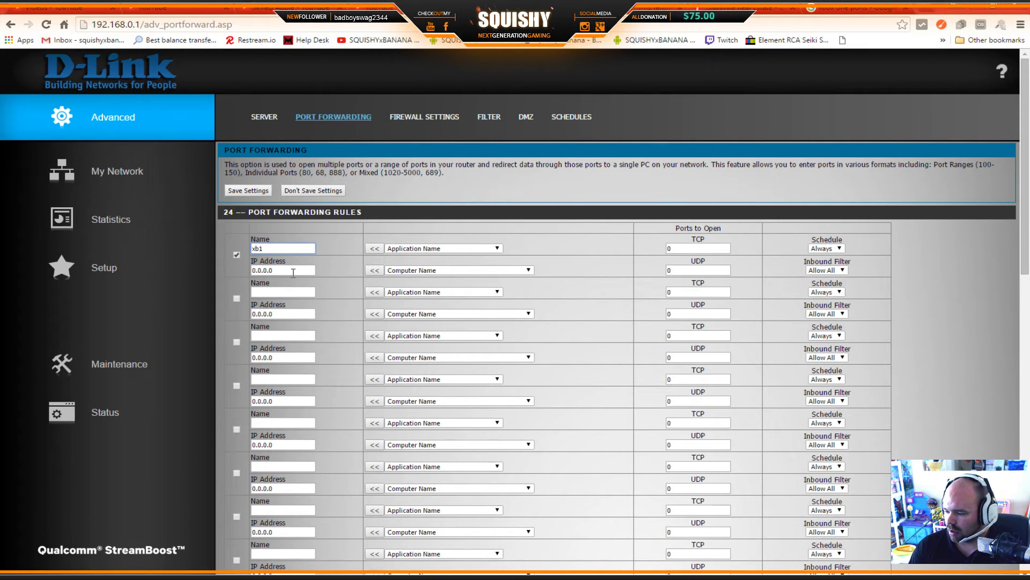
Point rule xb1 at computer 192.168.0.169 and paste TCP ports 53, 80, 3074
{"action": "double_click", "coordinate": [290, 270]}
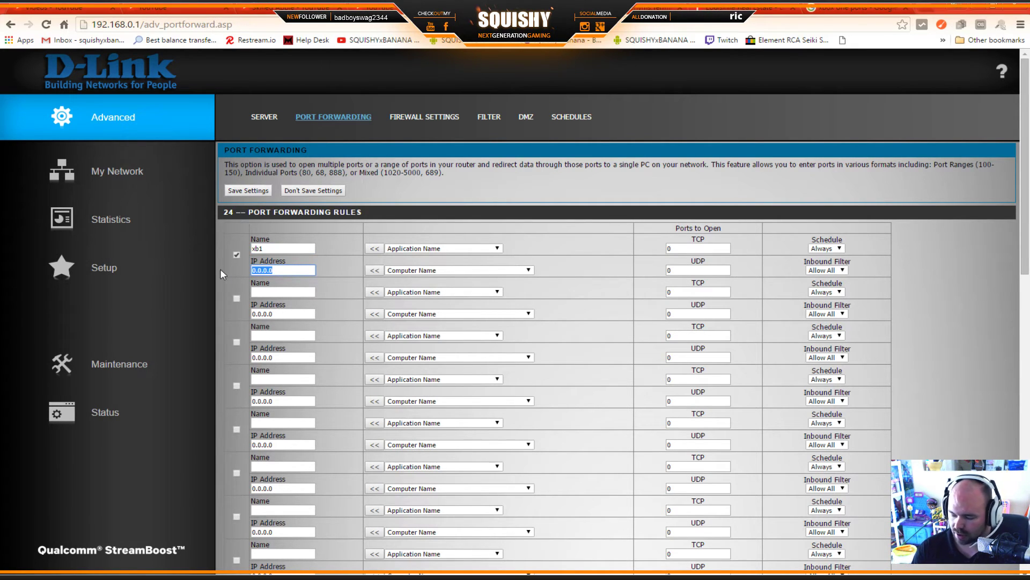
{"action": "left_click", "coordinate": [412, 271]}
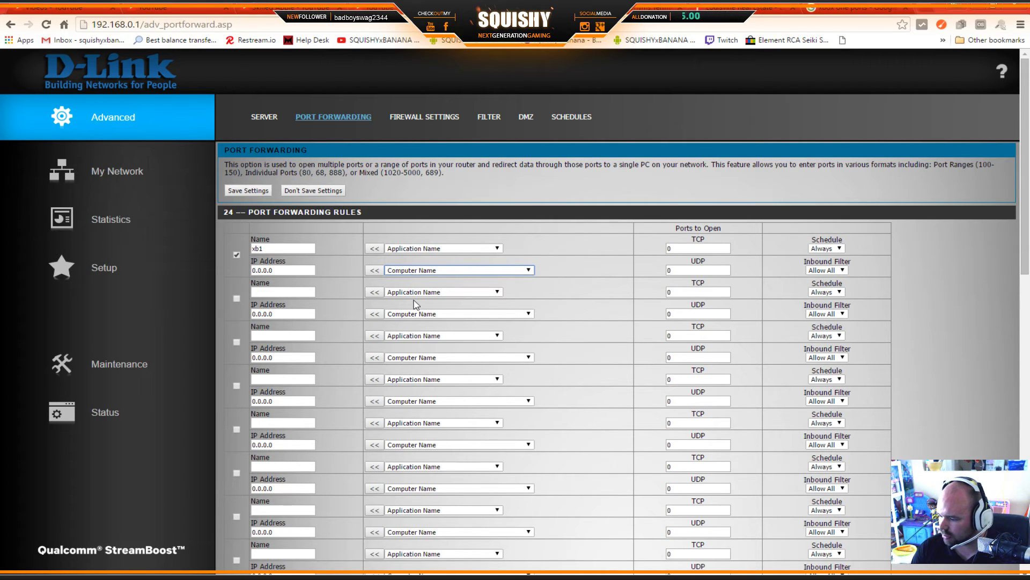
{"action": "left_click", "coordinate": [421, 293]}
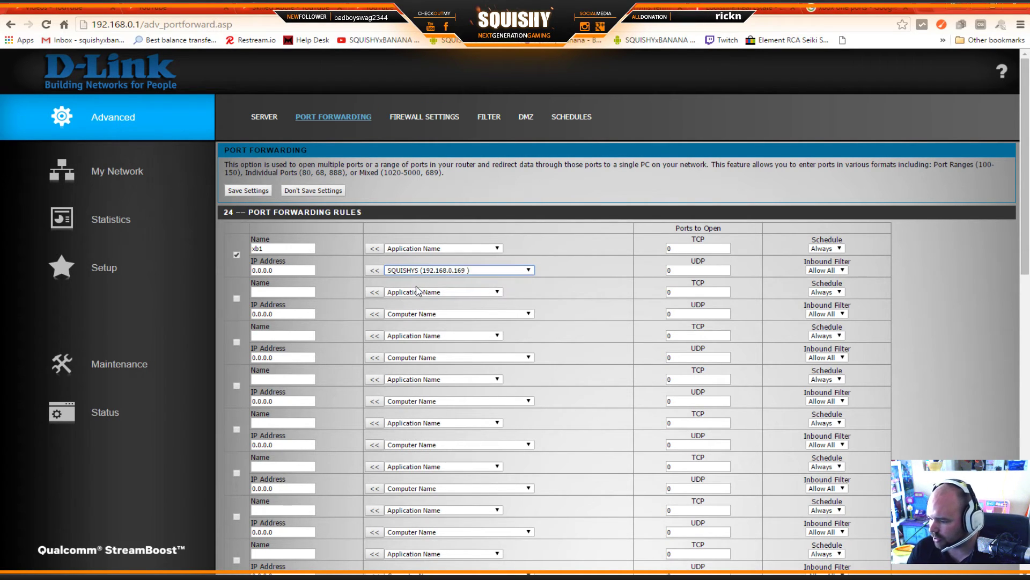
{"action": "left_click", "coordinate": [375, 270]}
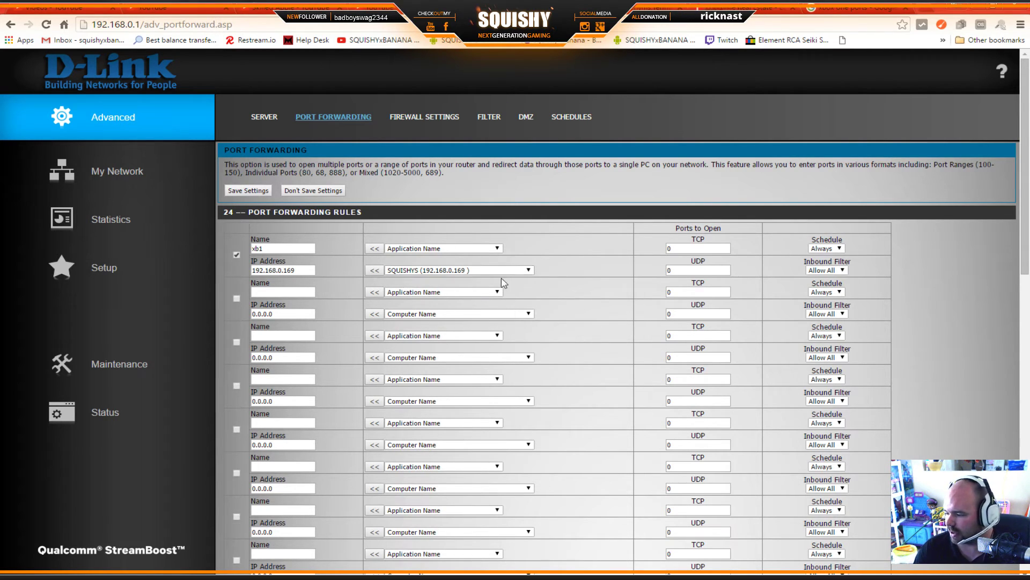
{"action": "left_click", "coordinate": [677, 249]}
{"action": "left_click_drag", "start_coordinate": [677, 250], "coordinate": [633, 256]}
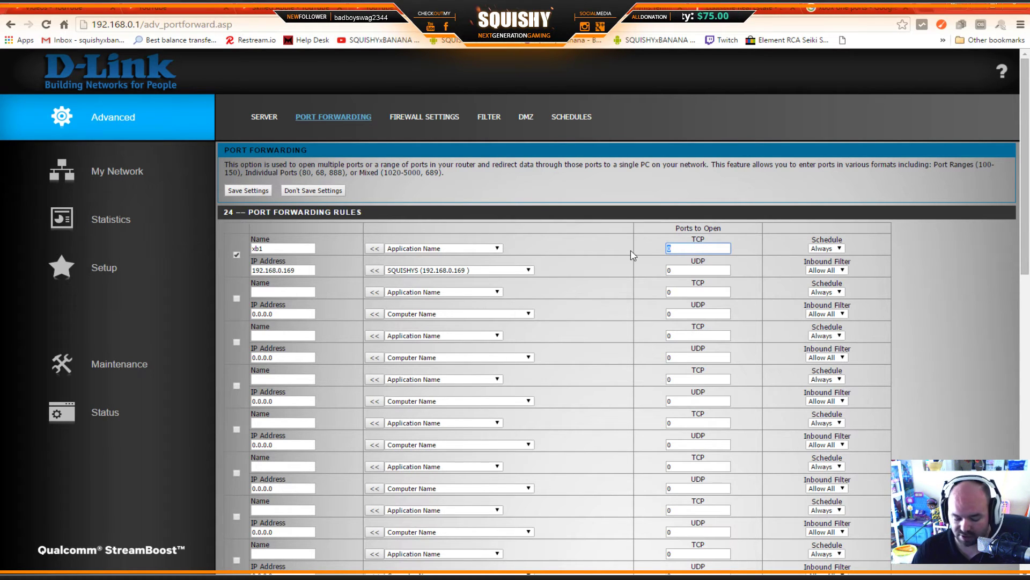
{"action": "key", "text": "ctrl+v"}
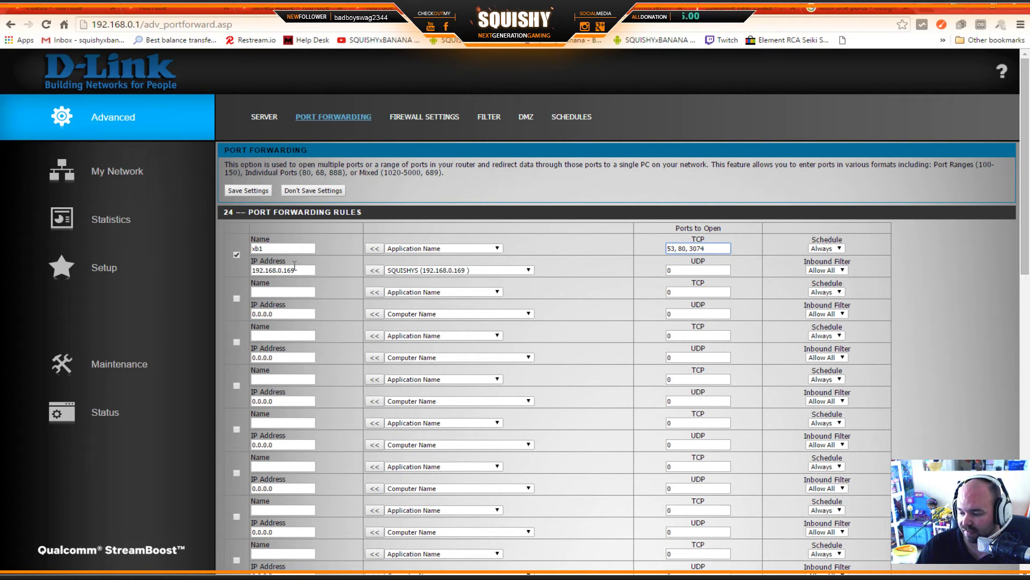
Enable a second rule named xb2 and trim xb1's TCP ports to 53
{"action": "left_click", "coordinate": [237, 299]}
{"action": "left_click", "coordinate": [269, 293]}
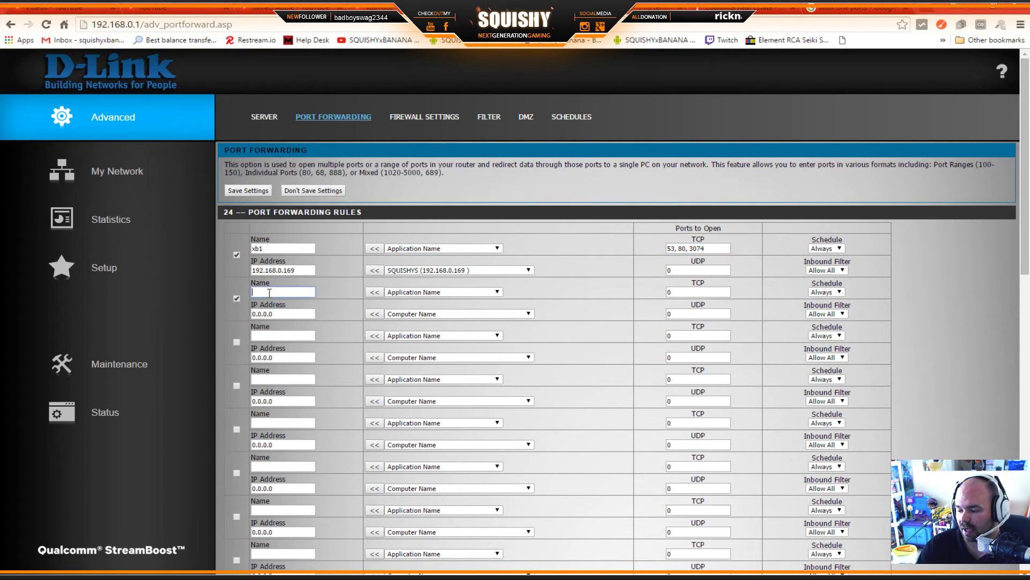
{"action": "type", "text": "xb2"}
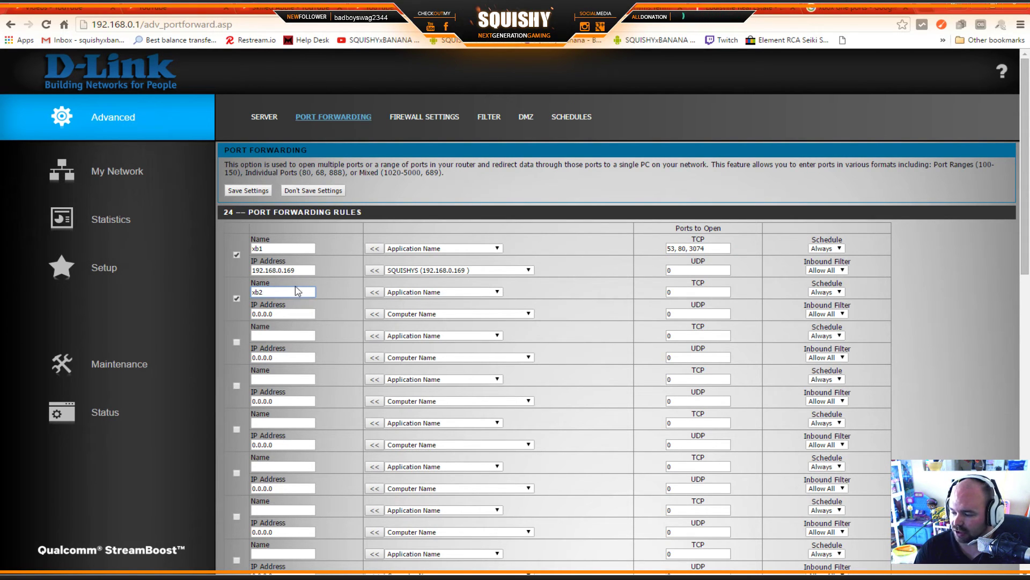
{"action": "left_click_drag", "start_coordinate": [680, 252], "coordinate": [758, 250]}
{"action": "key", "text": "Delete"}
{"action": "key", "text": "BackSpace"}
{"action": "key", "text": "BackSpace"}
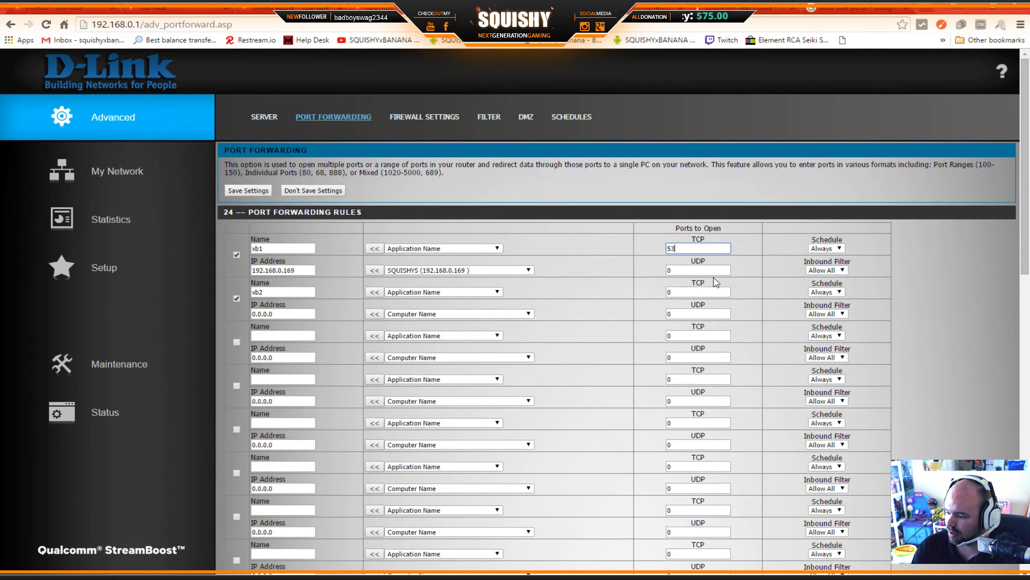
Try splitting ports in xb2's TCP field, leave it empty, and restore xb1's TCP to 53, 80, 3074
{"action": "left_click", "coordinate": [692, 294]}
{"action": "key", "text": "BackSpace"}
{"action": "key", "text": "ctrl+v"}
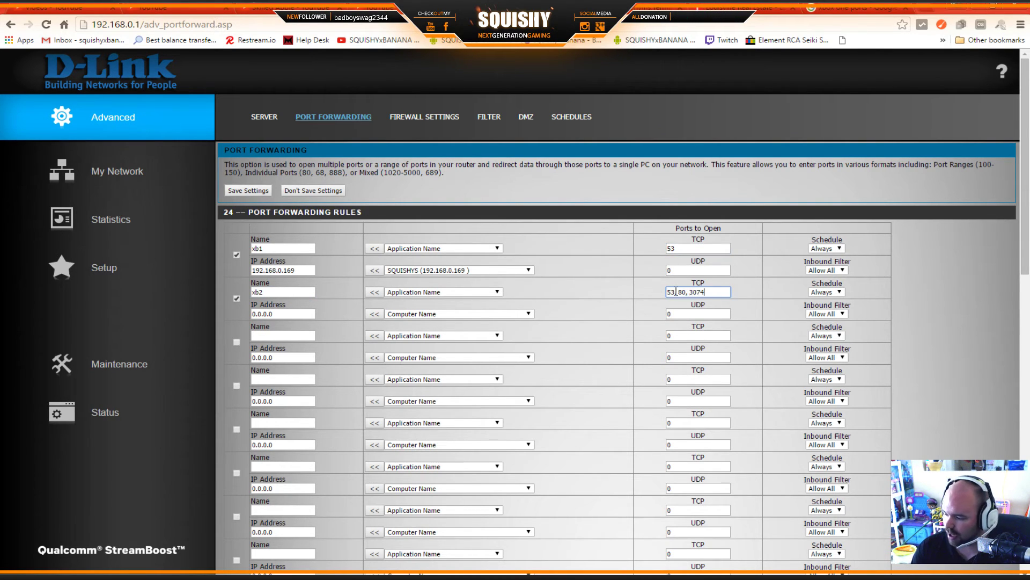
{"action": "left_click_drag", "start_coordinate": [678, 292], "coordinate": [614, 292]}
{"action": "key", "text": "Delete"}
{"action": "key", "text": "Right"}
{"action": "key", "text": "Right"}
{"action": "key", "text": "Delete"}
{"action": "key", "text": "Delete"}
{"action": "key", "text": "Delete"}
{"action": "key", "text": "Delete"}
{"action": "key", "text": "Delete"}
{"action": "key", "text": "Delete"}
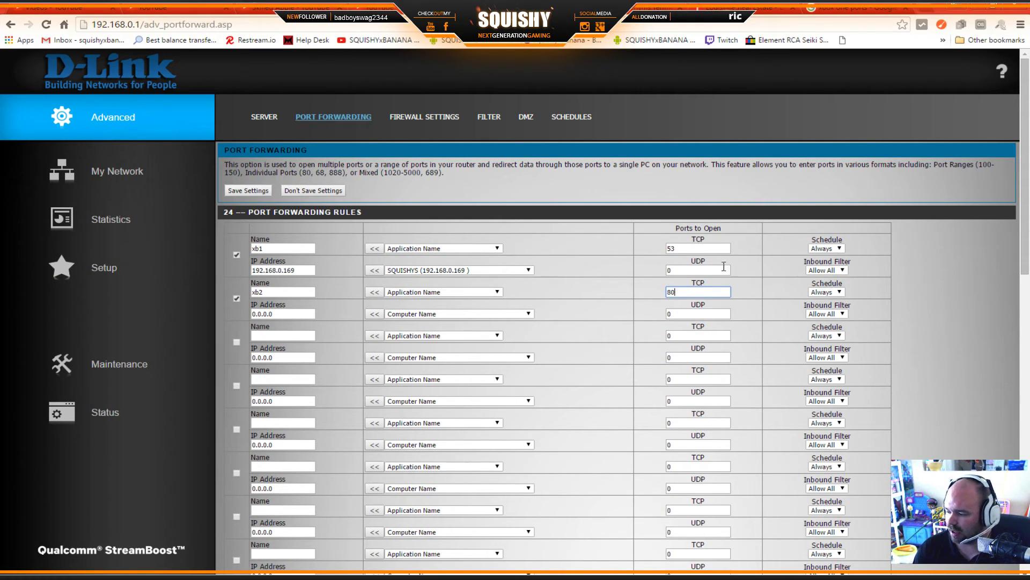
{"action": "left_click_drag", "start_coordinate": [683, 293], "coordinate": [617, 294]}
{"action": "key", "text": "BackSpace"}
{"action": "left_click", "coordinate": [690, 248]}
{"action": "type", "text": ", 80, 3074"}
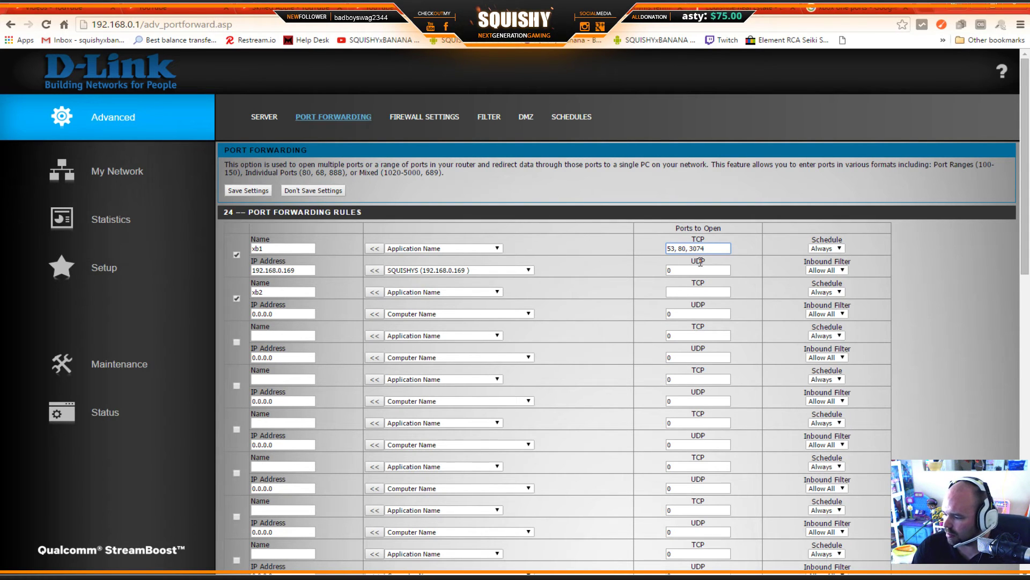
Copy the UDP ports 53, 88, 500, 3074, 3544, 4500 from Google into xb1's UDP field
{"action": "left_click", "coordinate": [853, 8]}
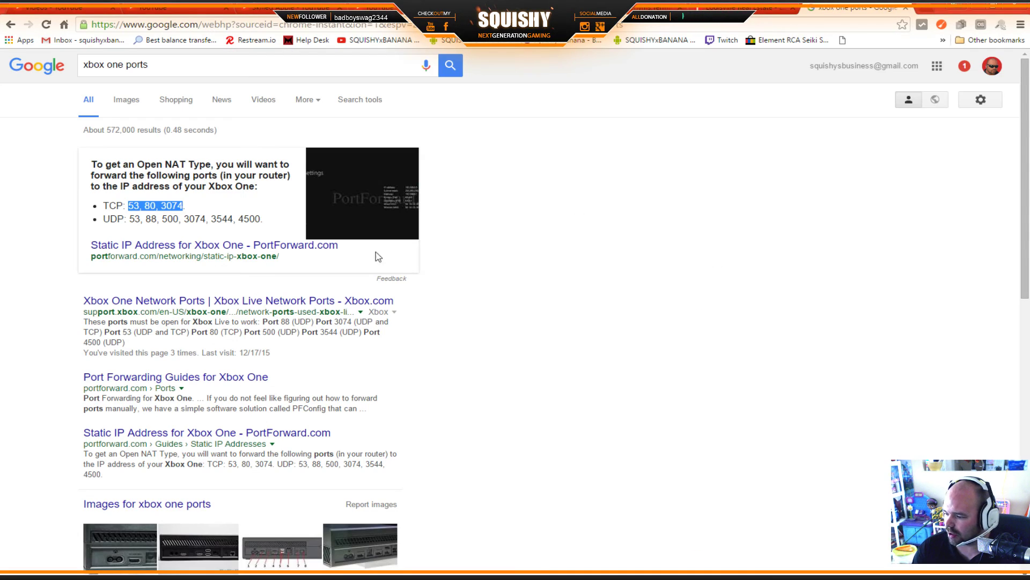
{"action": "left_click_drag", "start_coordinate": [260, 219], "coordinate": [130, 218]}
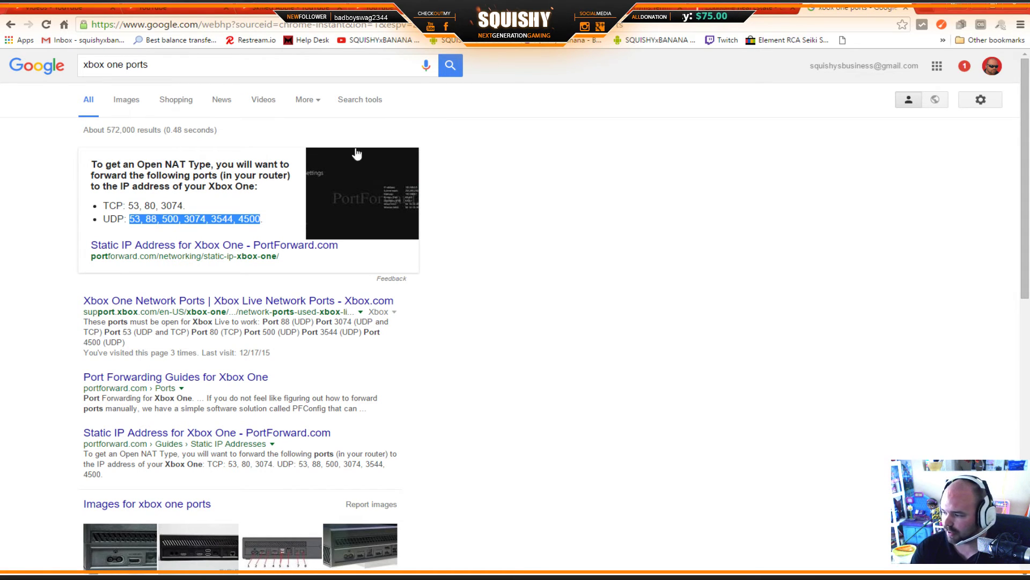
{"action": "left_click", "coordinate": [580, 7]}
{"action": "key", "text": "Tab"}
{"action": "key", "text": "ctrl+v"}
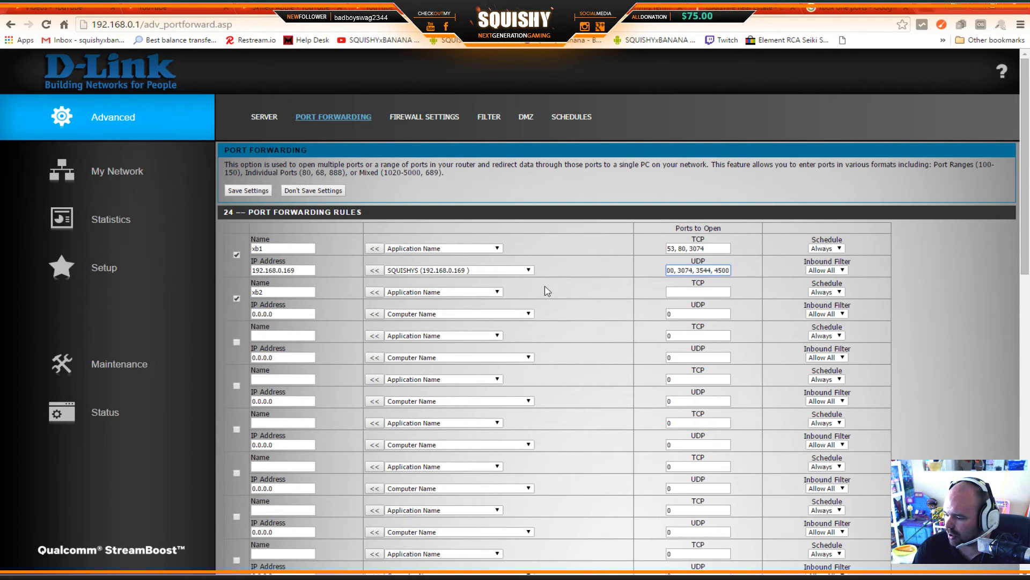
Disable the second xb2 forwarding rule, then go to the DMZ host settings page
{"action": "left_click", "coordinate": [236, 299]}
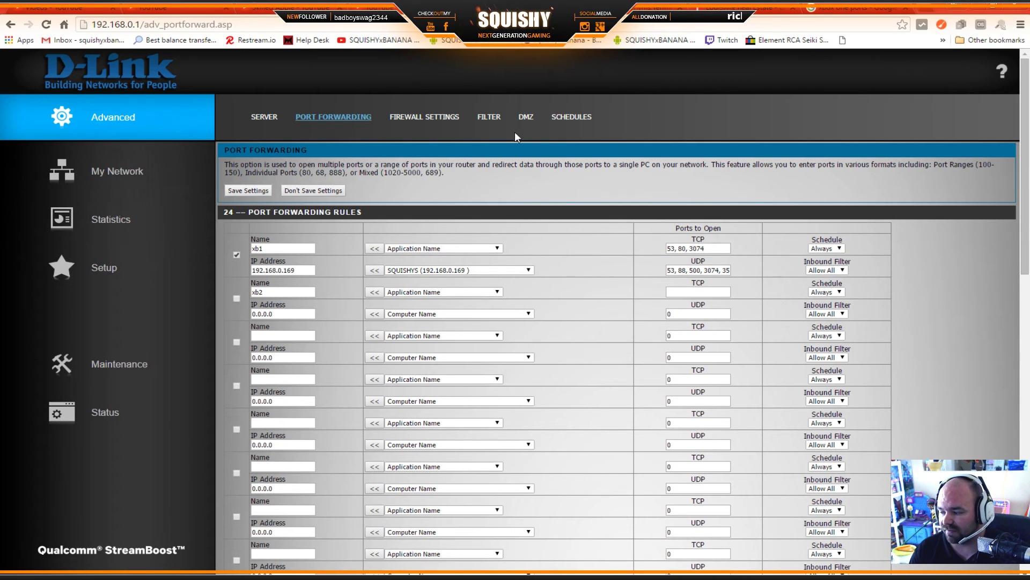
{"action": "left_click", "coordinate": [526, 117]}
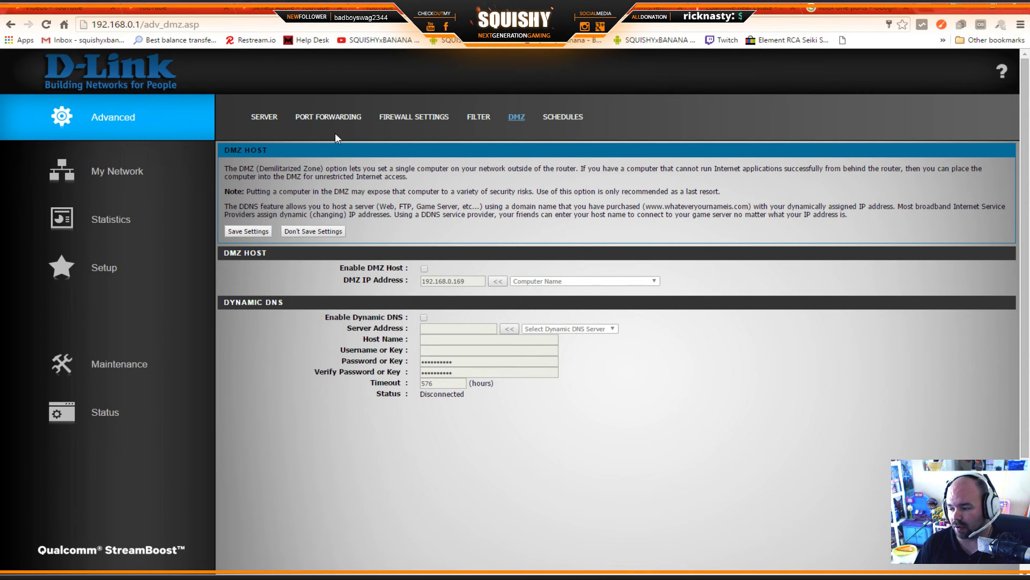
Flip from Port Forwarding to DMZ and back, ending on the now-blank 24-rule Port Forwarding list
{"action": "left_click", "coordinate": [332, 118]}
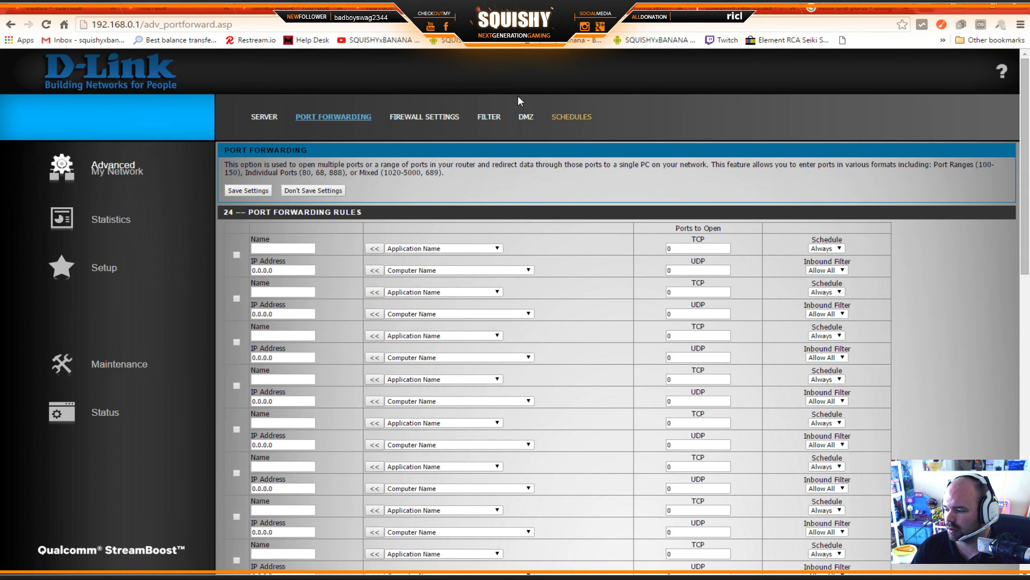
{"action": "left_click", "coordinate": [524, 116]}
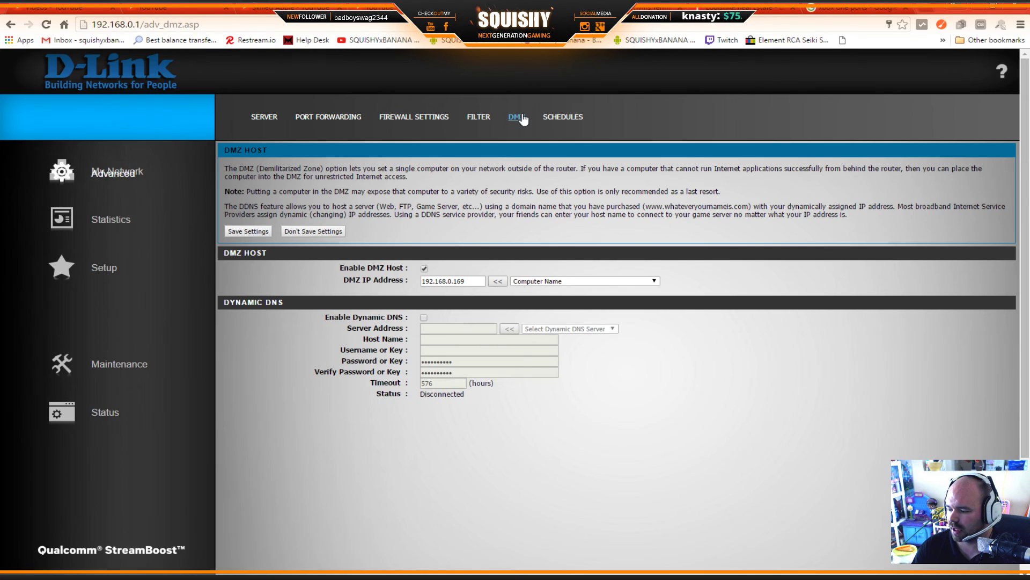
{"action": "left_click", "coordinate": [330, 116]}
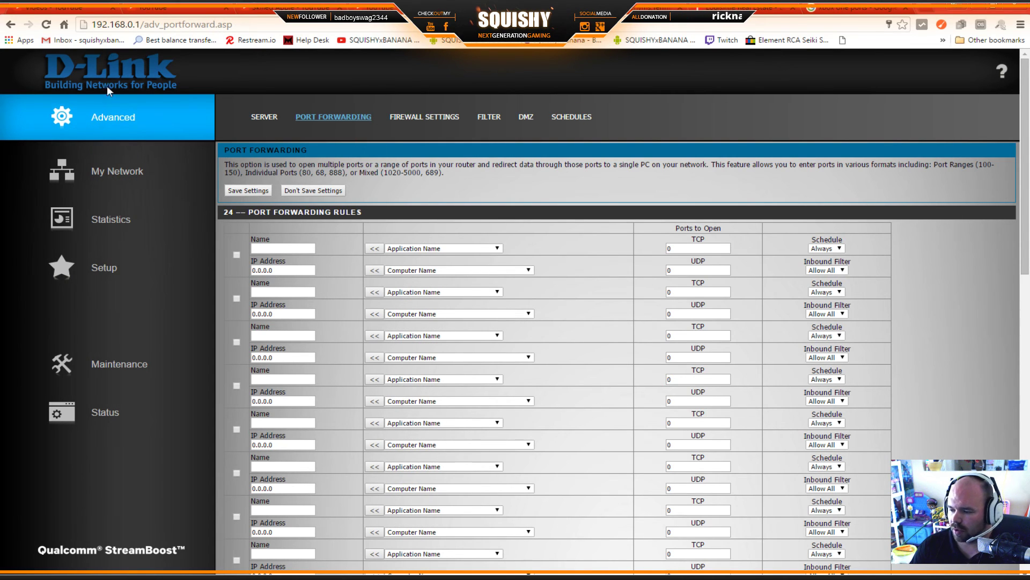
Go to the My Network page from the left sidebar, showing the StreamBoost setup link
{"action": "left_click", "coordinate": [117, 174]}
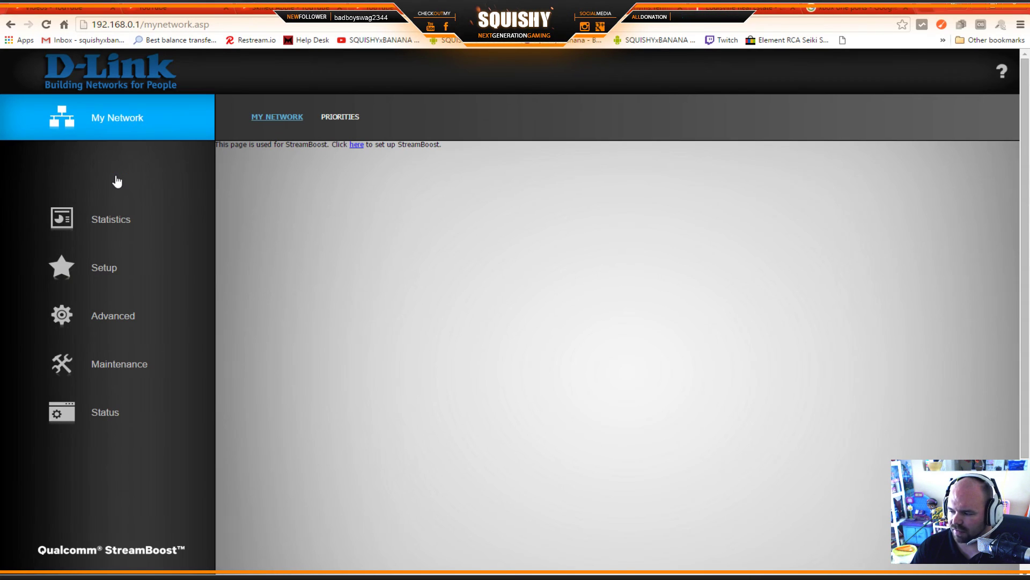